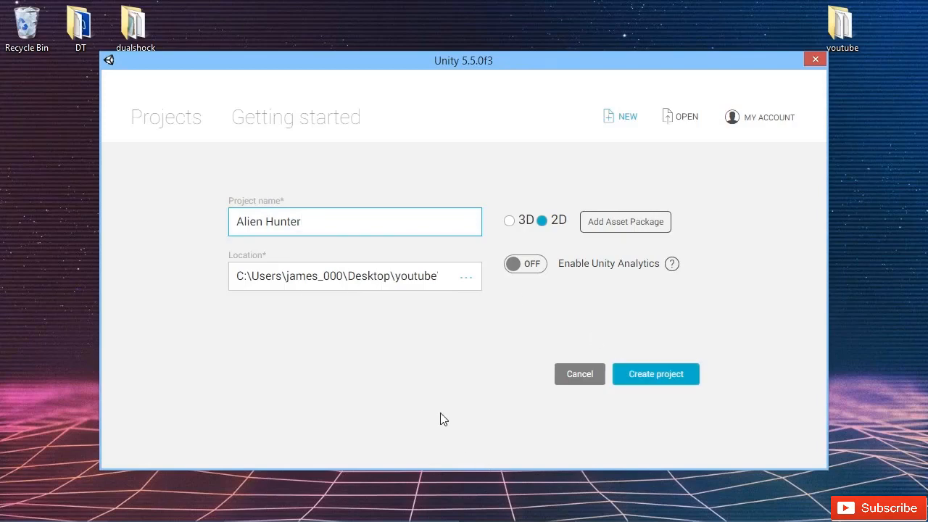
Create the 2D project Alien Hunter and add a folder named Art to its Assets.
click(656, 374)
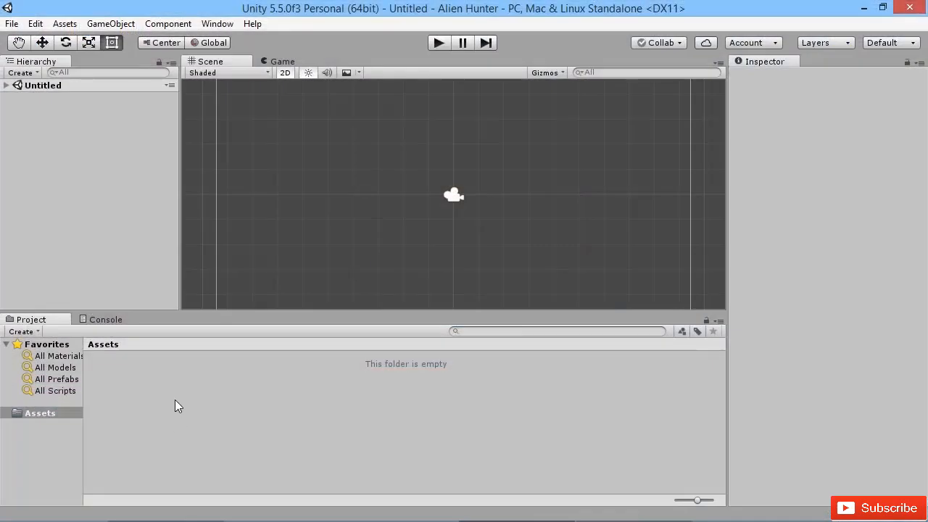
right_click(162, 391)
mouse_move(257, 130)
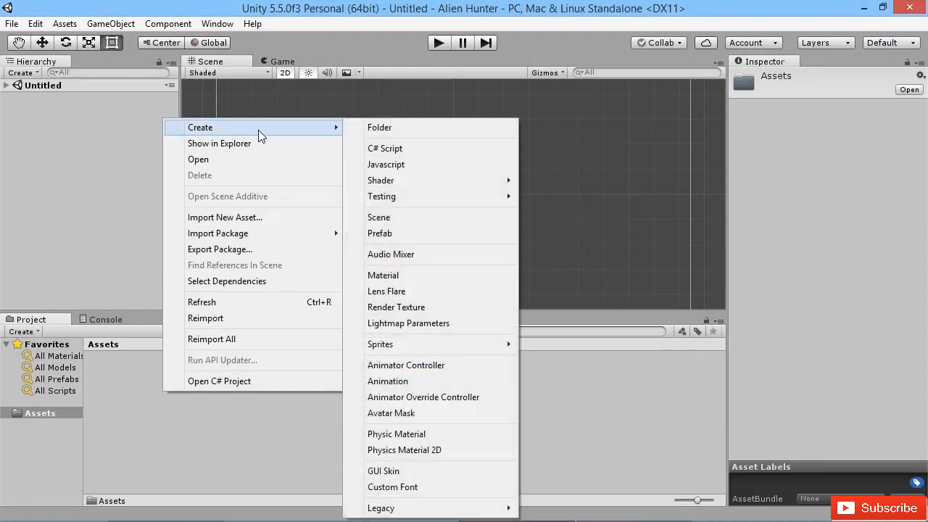
click(389, 128)
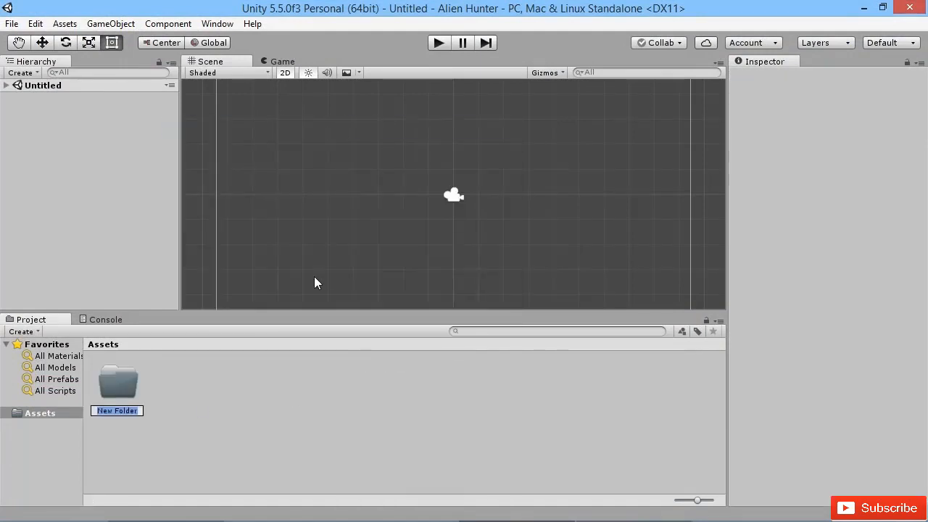
text(Art)
key(Return)
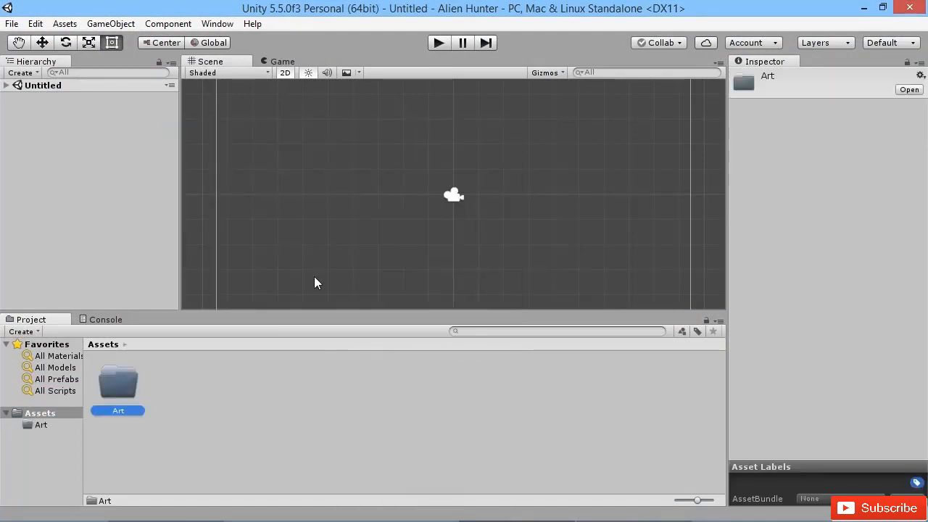
Add a folder named Audio to the project's Assets.
right_click(283, 405)
mouse_move(385, 139)
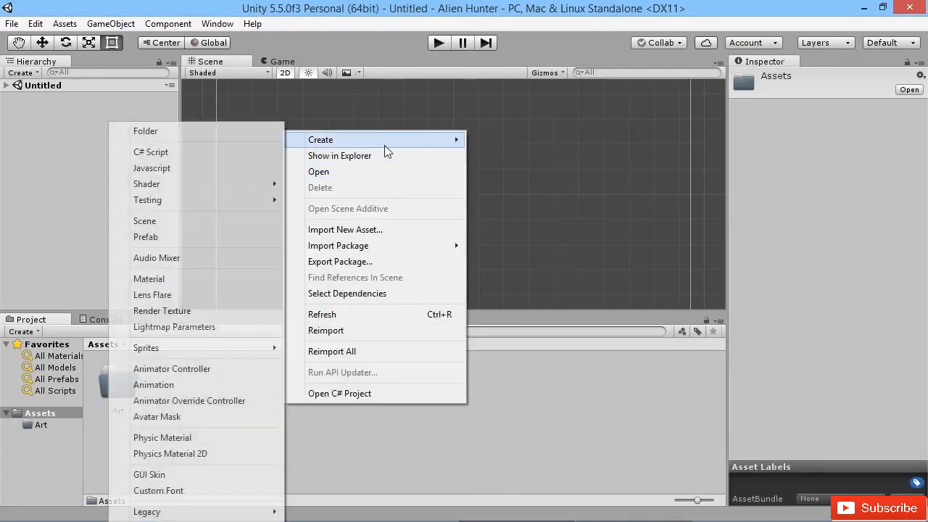
click(175, 131)
text(Audio)
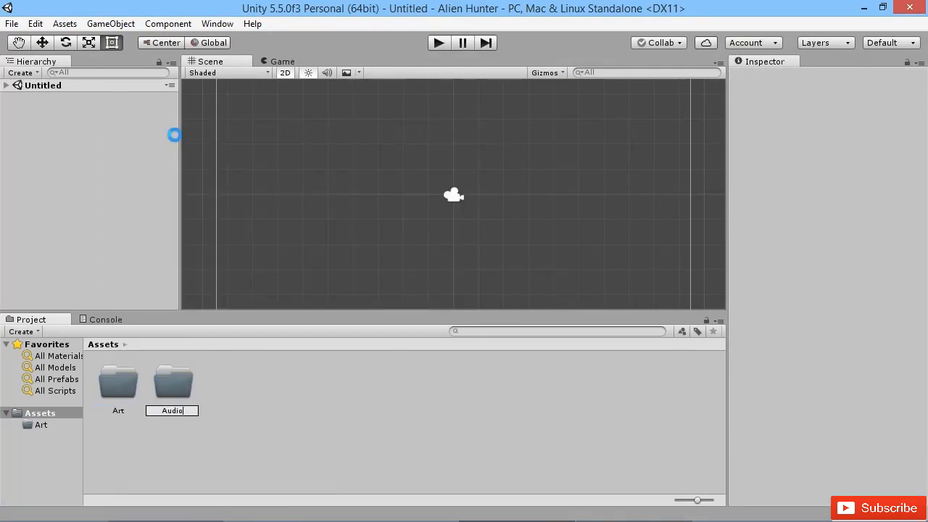
key(Return)
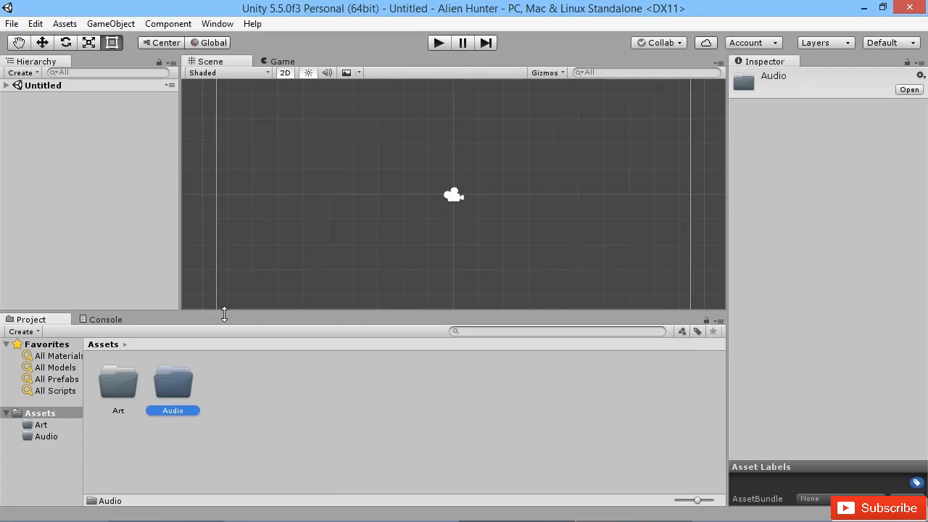
Add a folder named Materials to the project's Assets.
right_click(276, 391)
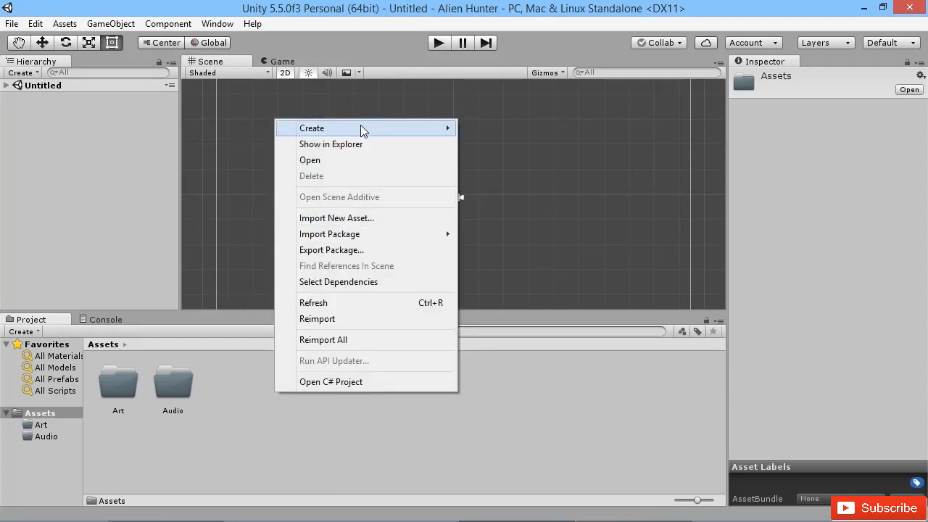
mouse_move(361, 128)
click(198, 128)
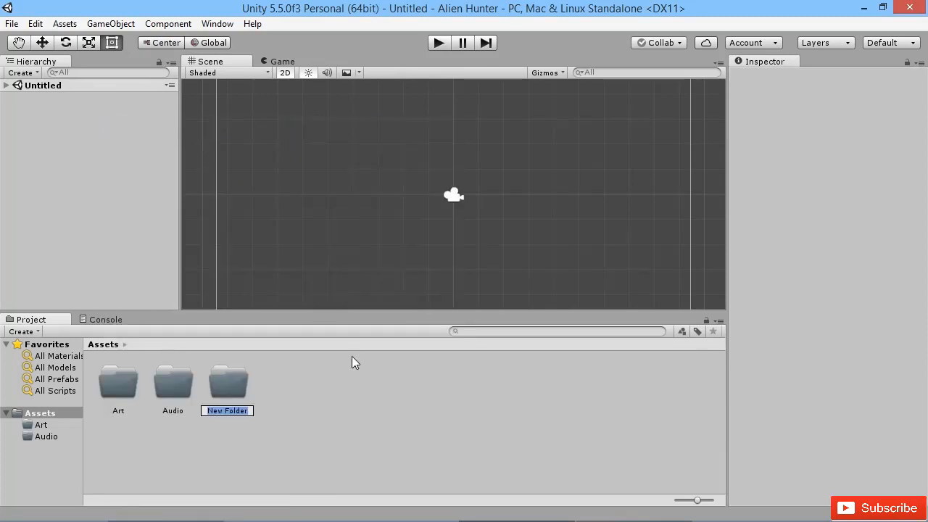
text(Materials)
key(Return)
Add a folder named Prefabs to the project's Assets.
right_click(306, 413)
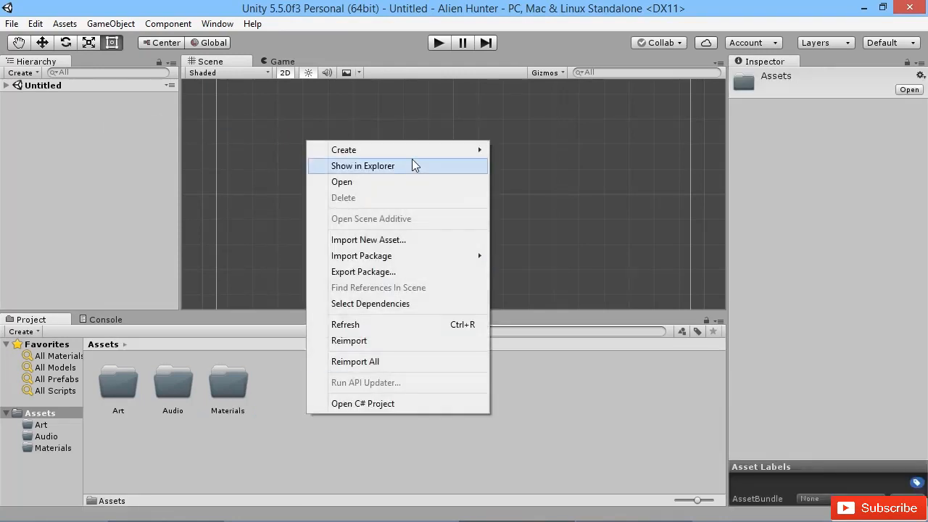
mouse_move(319, 150)
click(216, 134)
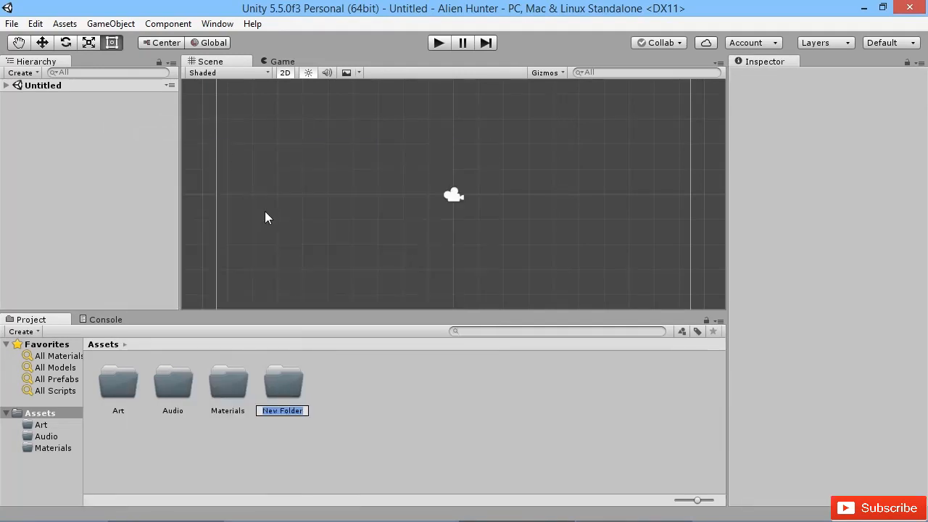
text(P)
key(BackSpace)
text(Prefabs)
key(Return)
Add a folder named Scenes to the project's Assets.
right_click(352, 389)
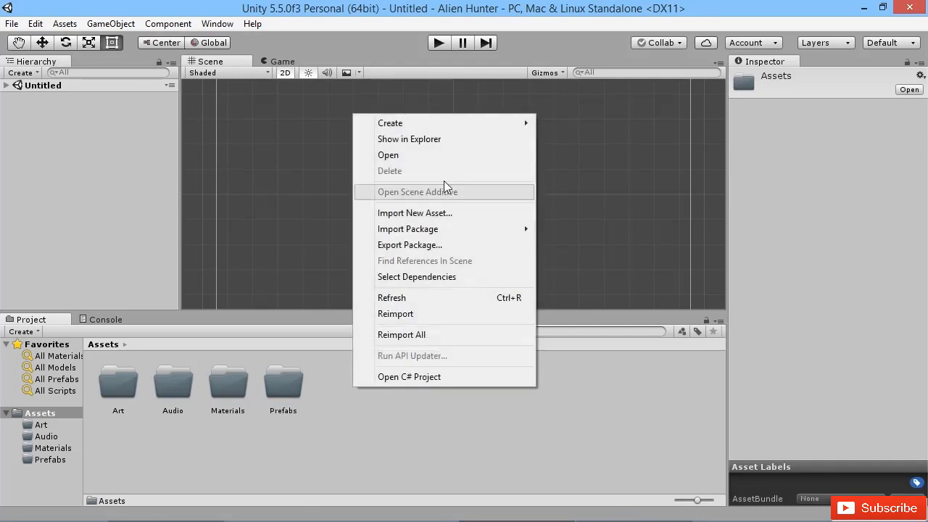
mouse_move(447, 125)
click(276, 126)
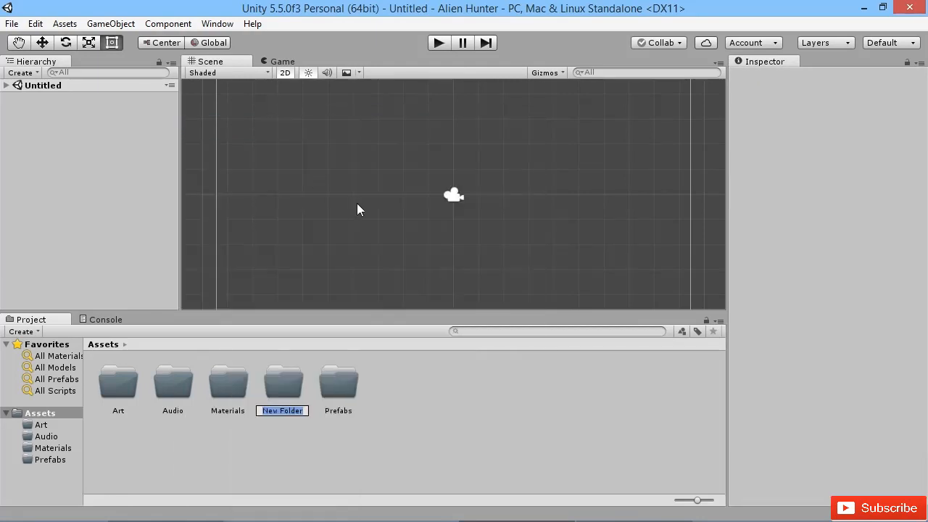
text(Scenes)
key(Return)
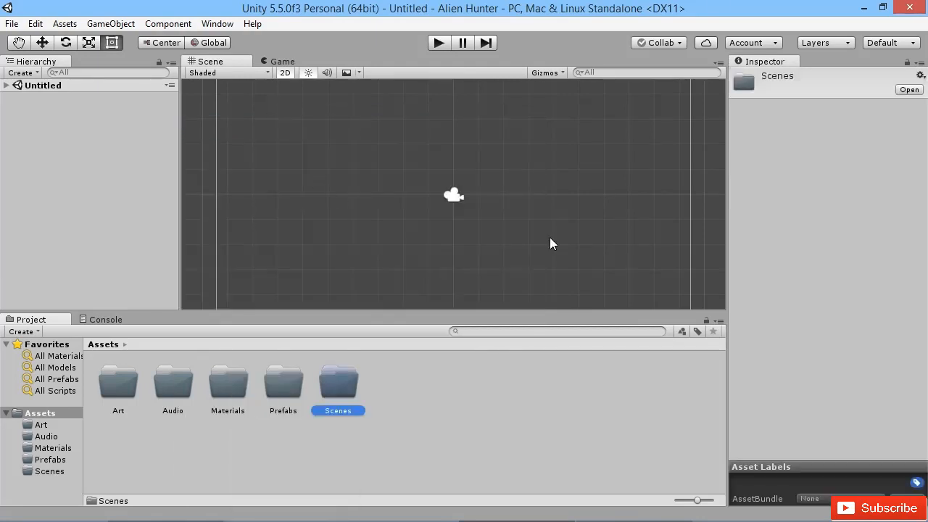
Add a folder named Scripts to the project's Assets.
right_click(394, 385)
mouse_move(513, 123)
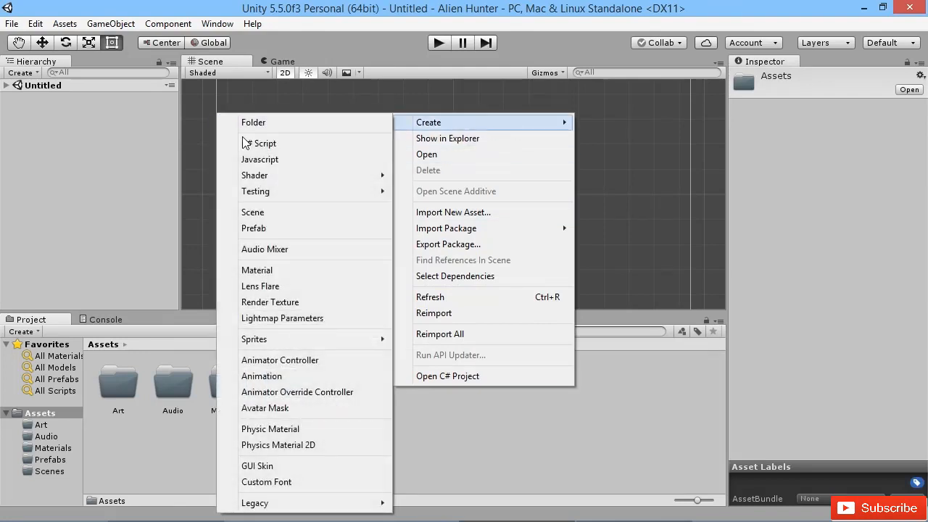
click(275, 122)
text(Scr)
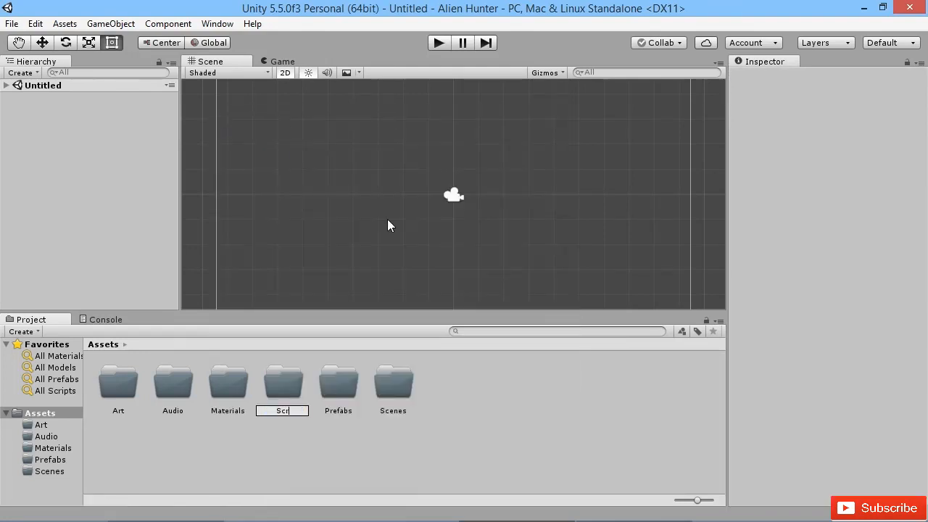
text(ipts)
key(Return)
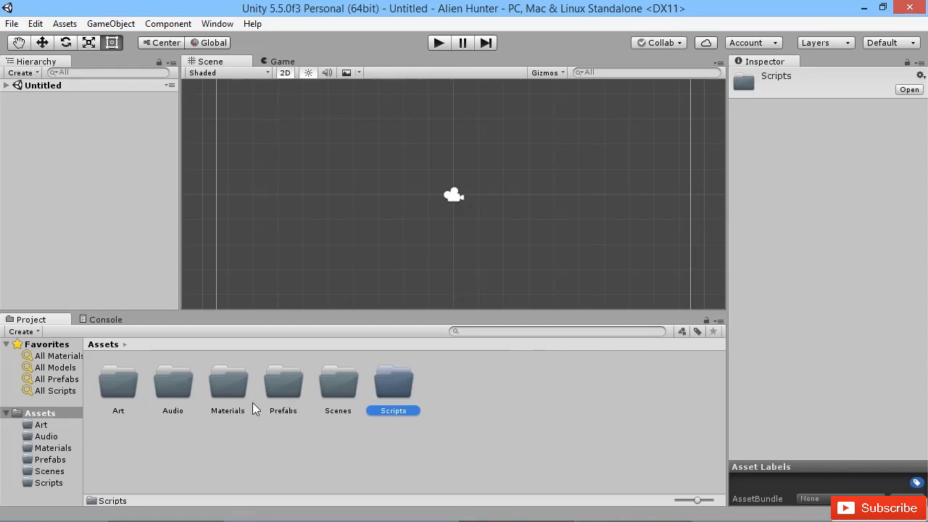
click(444, 422)
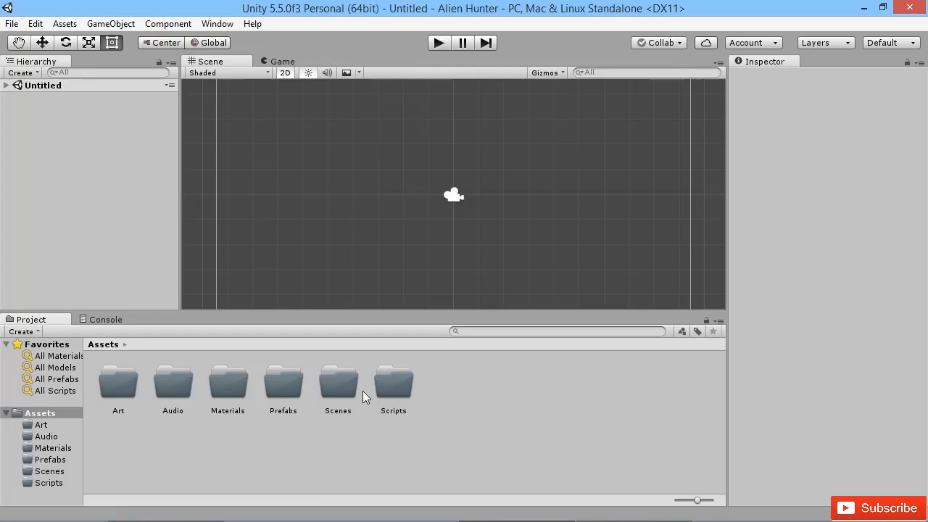
Import the background, boss, logo and sprites images from the Alien Hunter Resources folder into the Art folder.
double_click(122, 388)
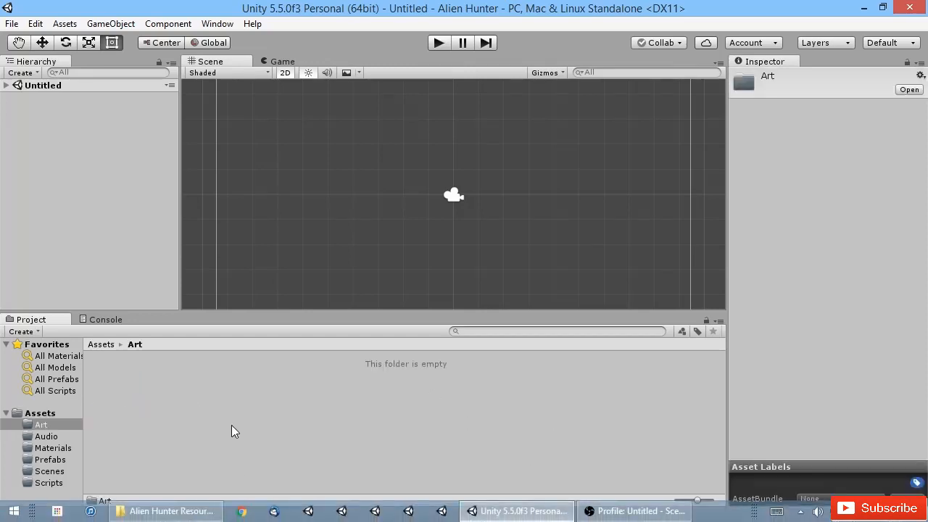
click(166, 510)
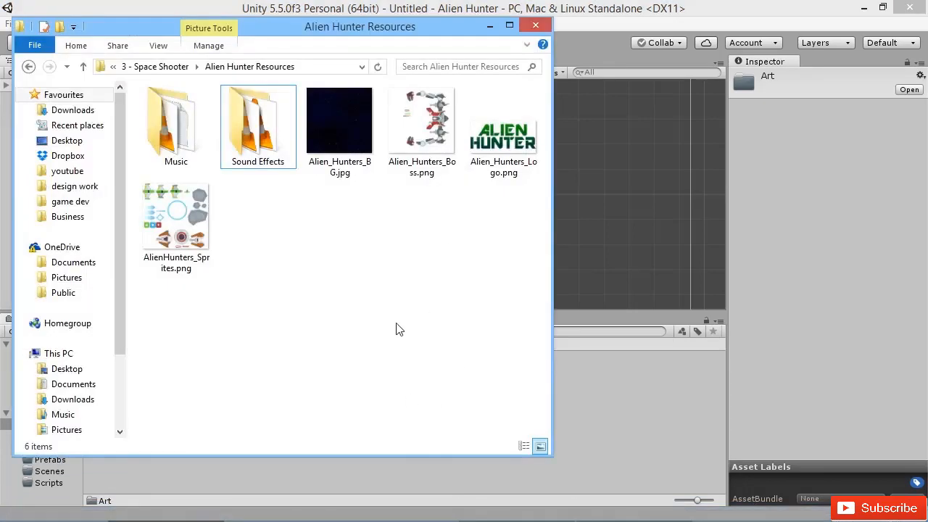
drag(321, 29, 588, 35)
click(609, 126)
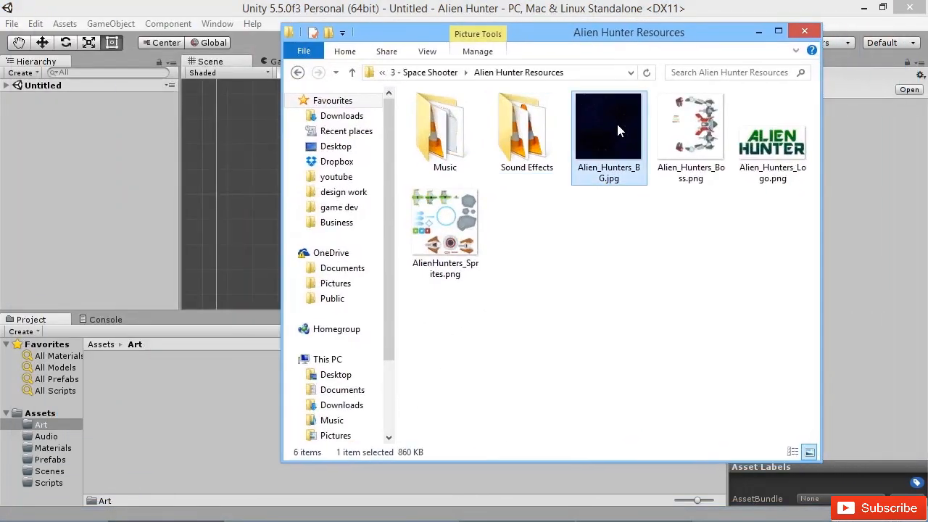
shift+click(445, 230)
drag(609, 127, 132, 413)
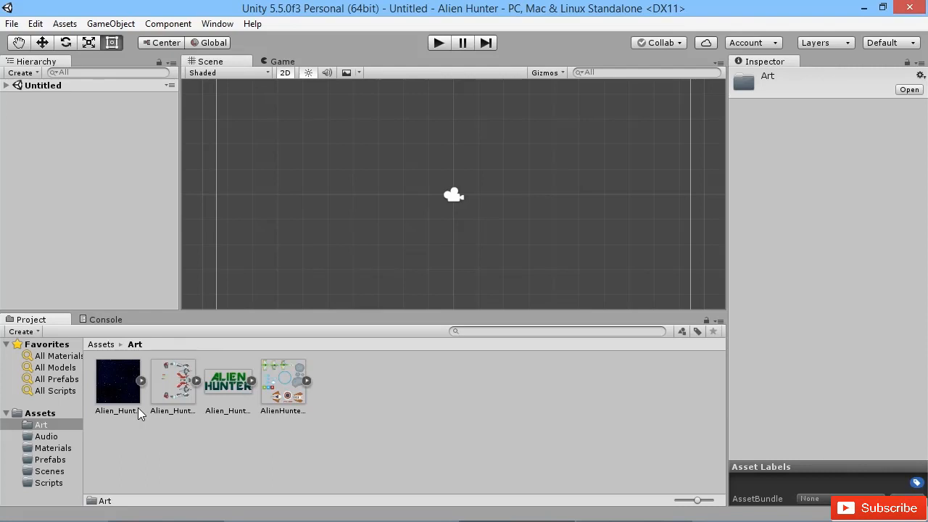
Set the AlienHunters_Sprites import settings to Multiple sprite mode, 64 pixels per unit and Point (no filter) filter mode.
click(279, 383)
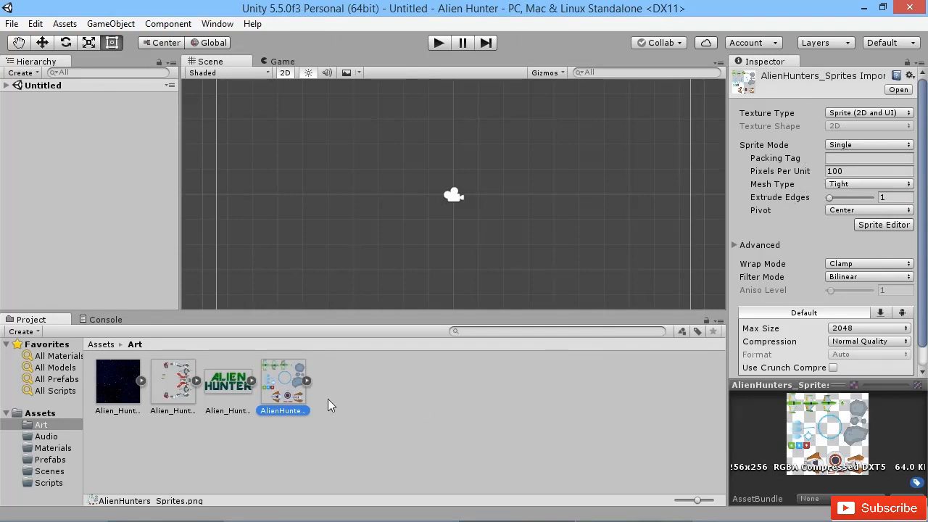
click(854, 147)
click(862, 176)
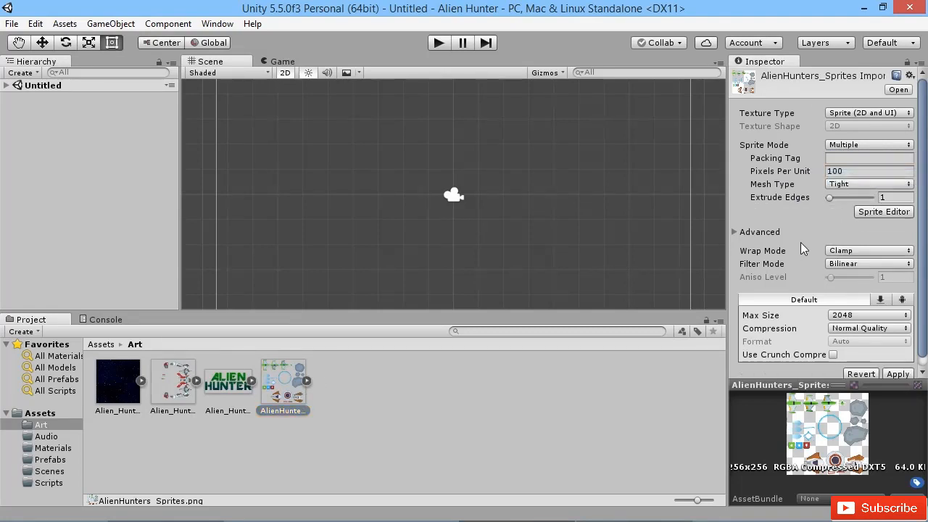
click(837, 171)
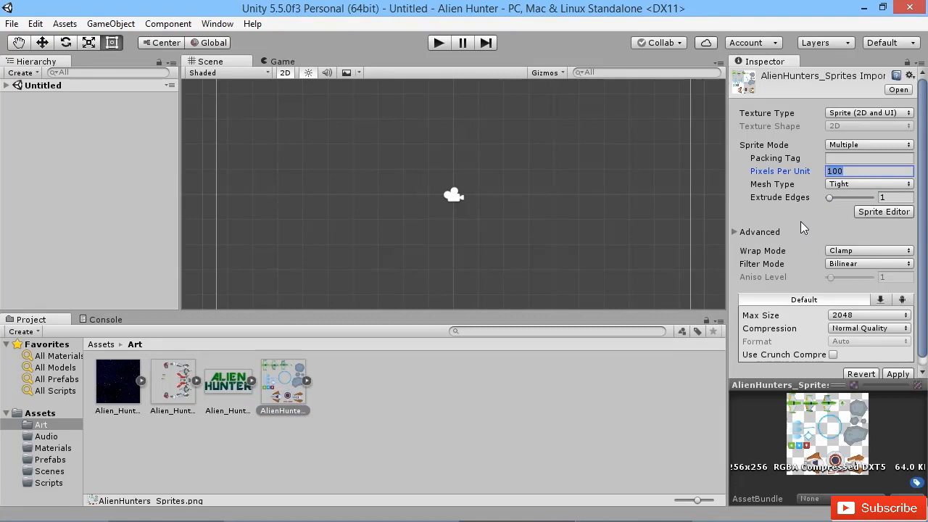
text(64)
click(855, 267)
click(844, 278)
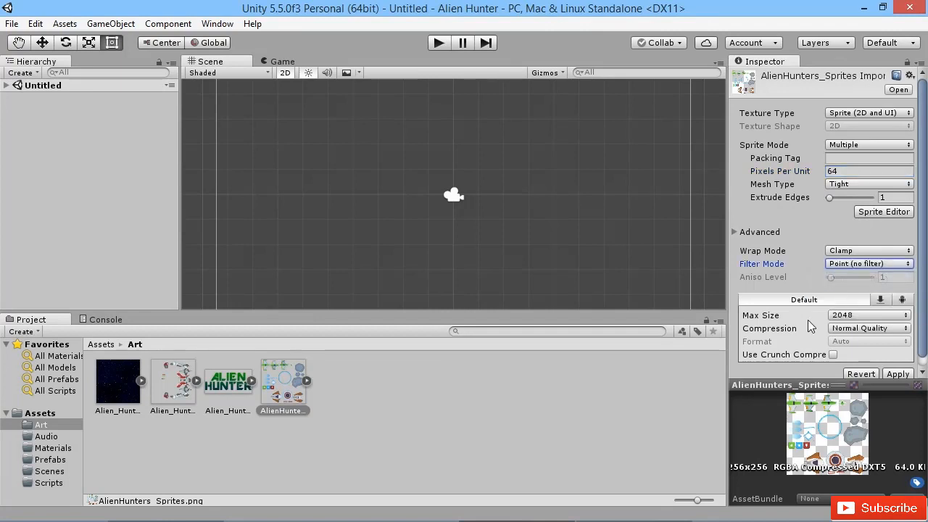
Set the sprite sheet's max size to 256 and its compression to None, and apply the import settings.
scroll(812, 285, down, 1)
click(858, 306)
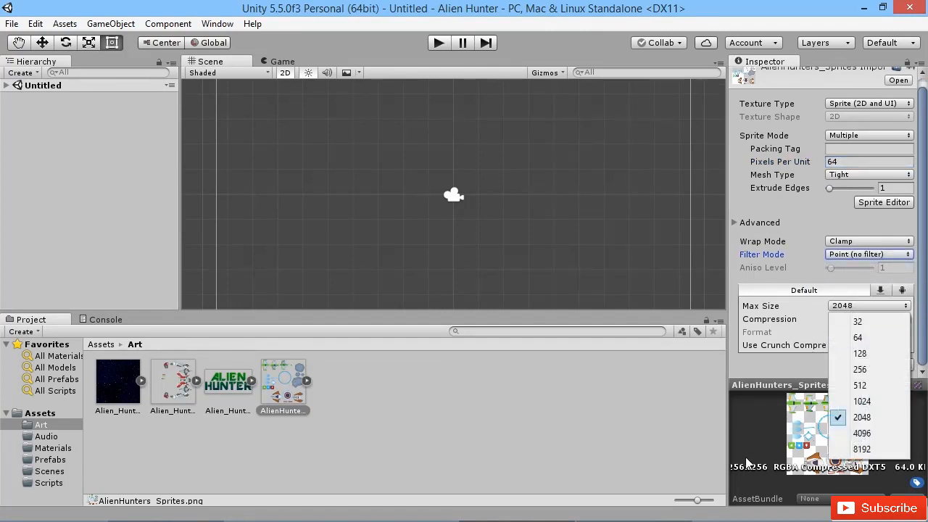
click(860, 370)
click(859, 319)
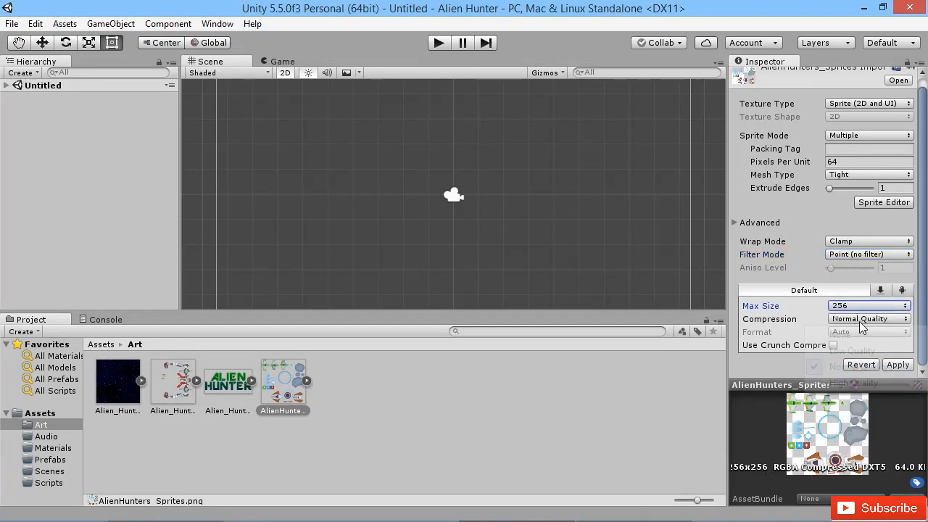
click(842, 333)
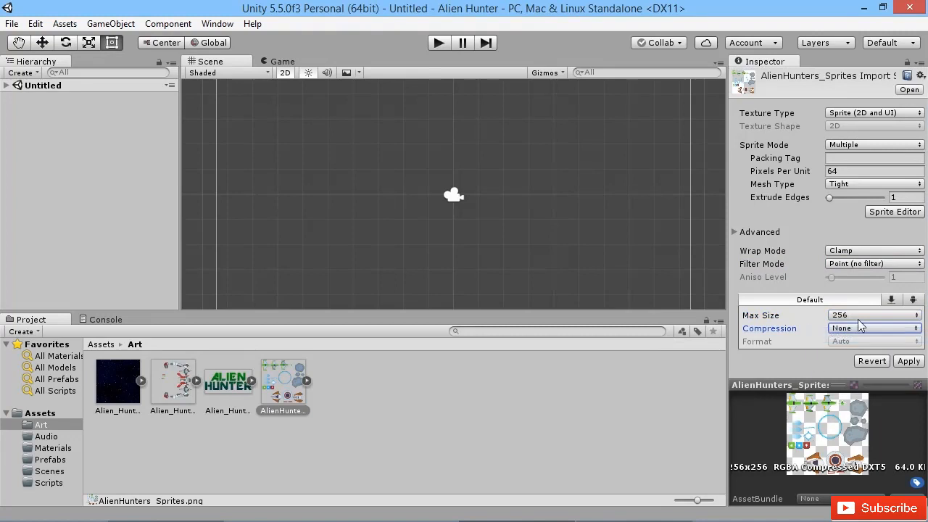
click(911, 361)
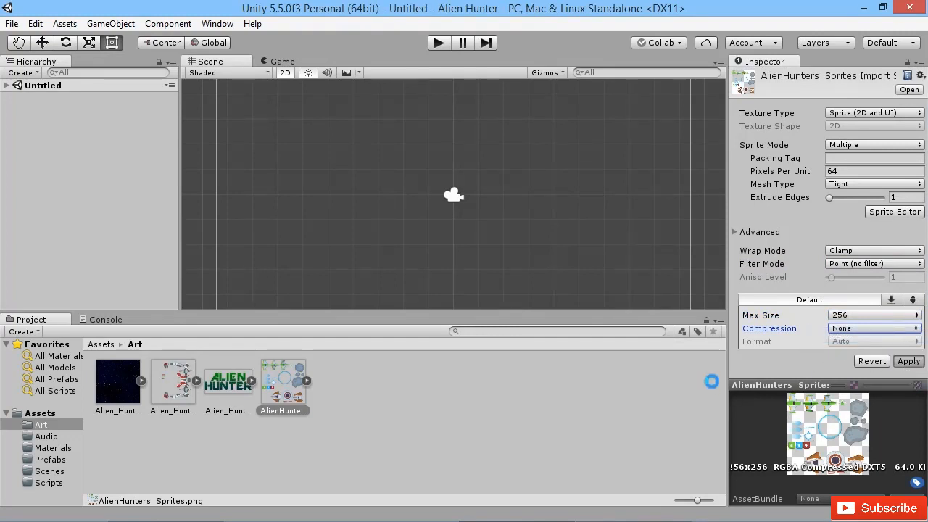
Slice the sprite sheet with the Automatic type in the Sprite Editor, apply the slices and close the editor.
click(894, 212)
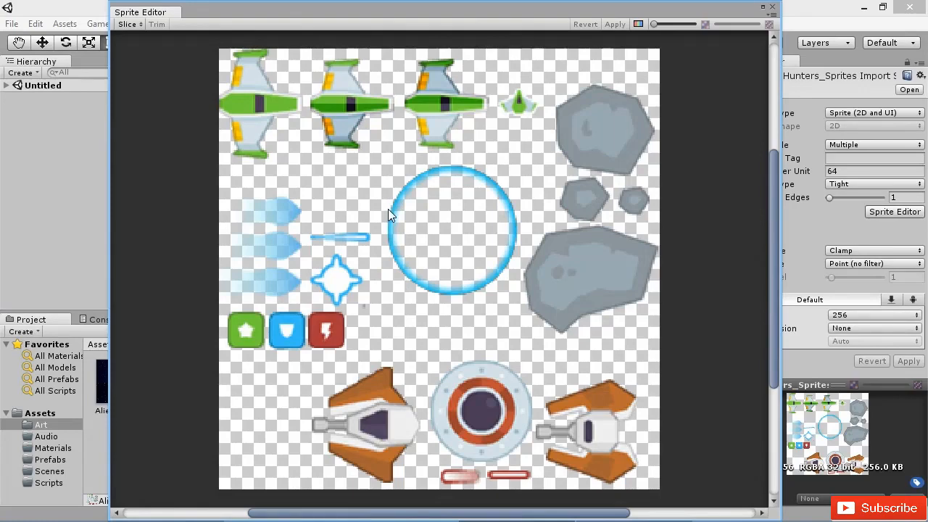
click(126, 25)
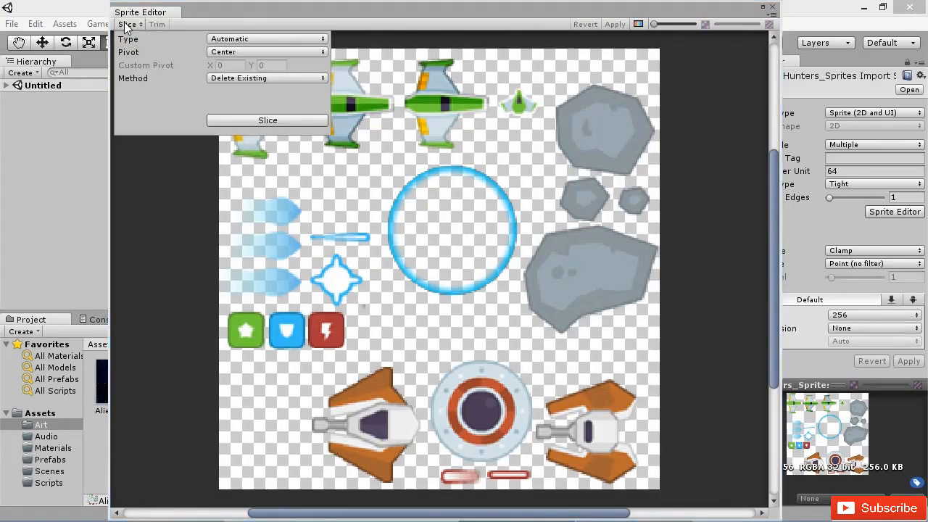
click(255, 39)
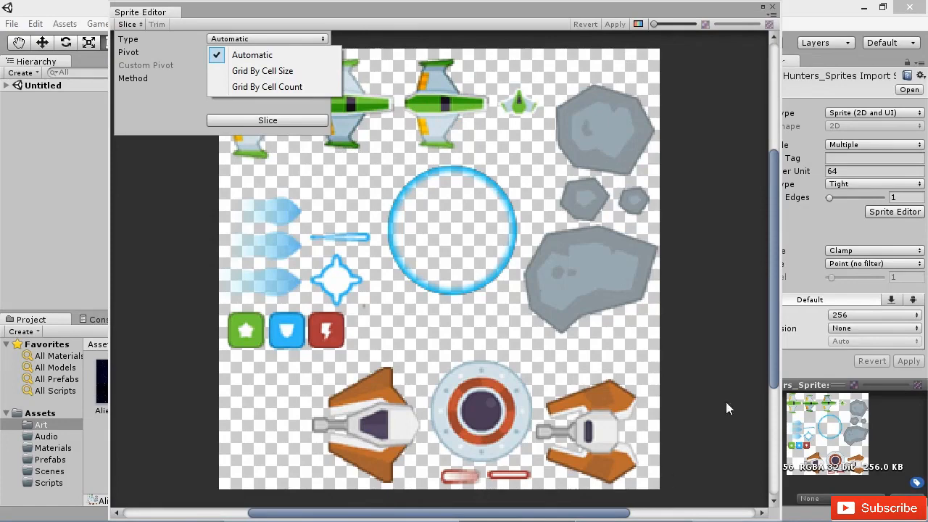
click(252, 55)
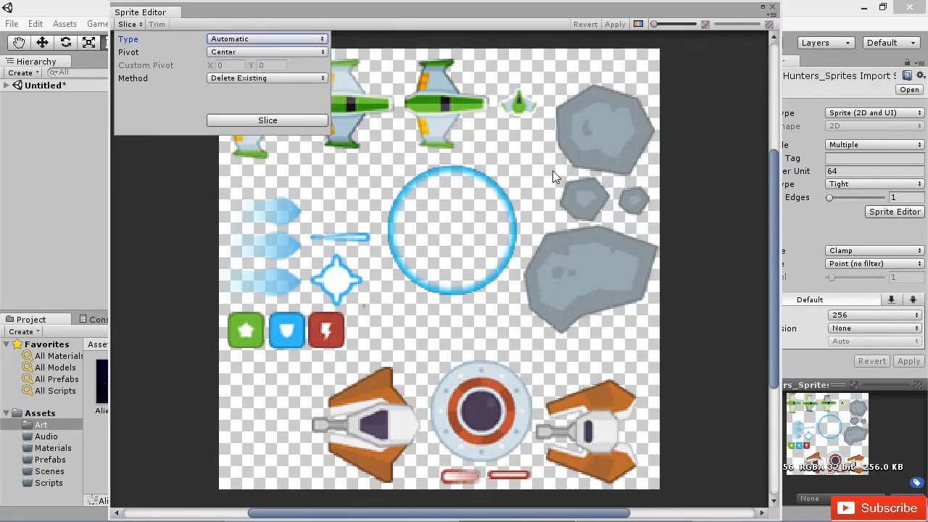
click(238, 122)
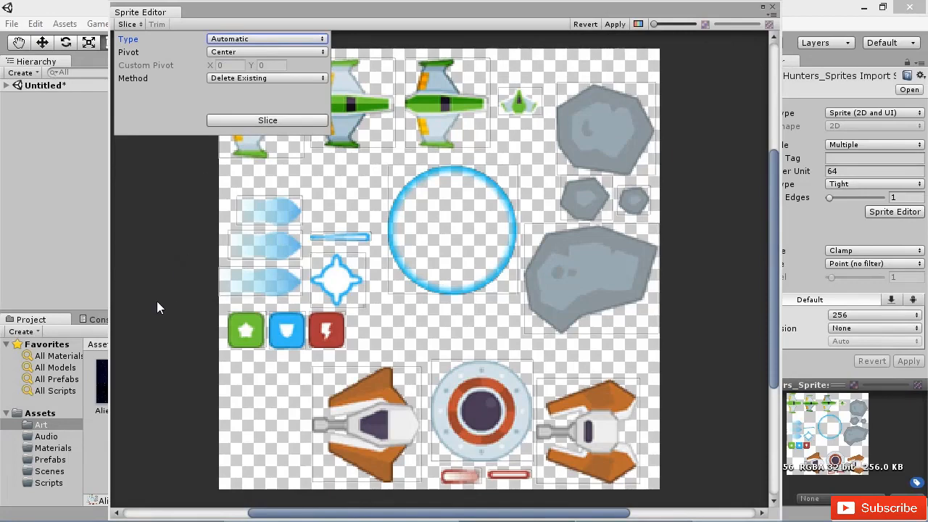
click(185, 232)
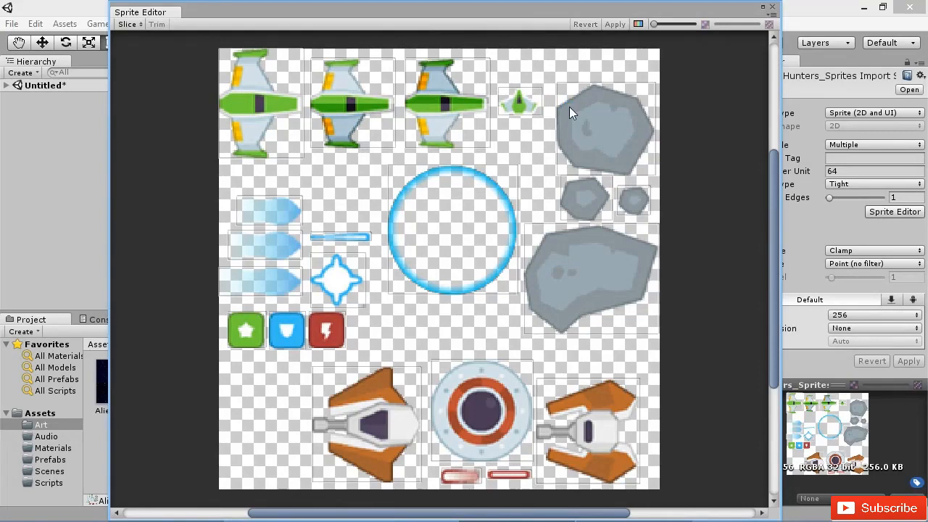
click(772, 7)
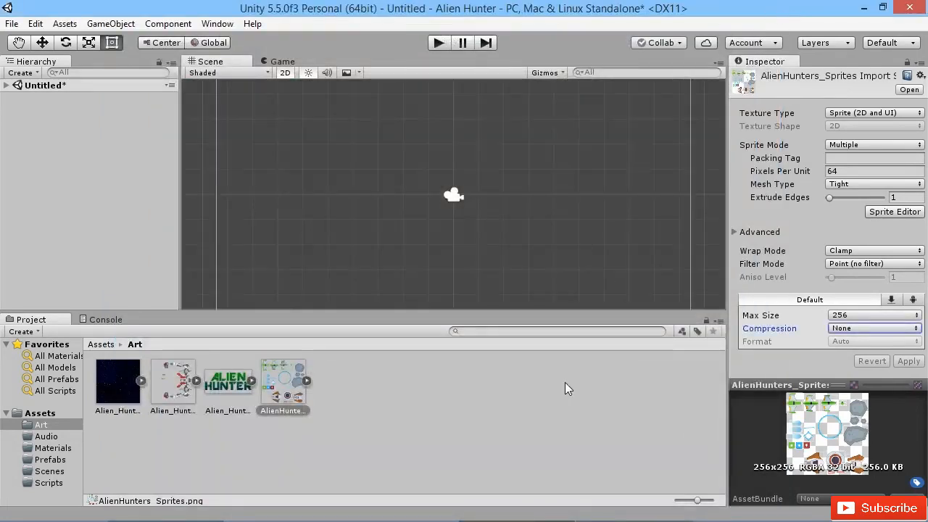
Place the sheet's first green ship sprite in the scene at about X -6.87, Y -0.06 and select its object.
click(307, 380)
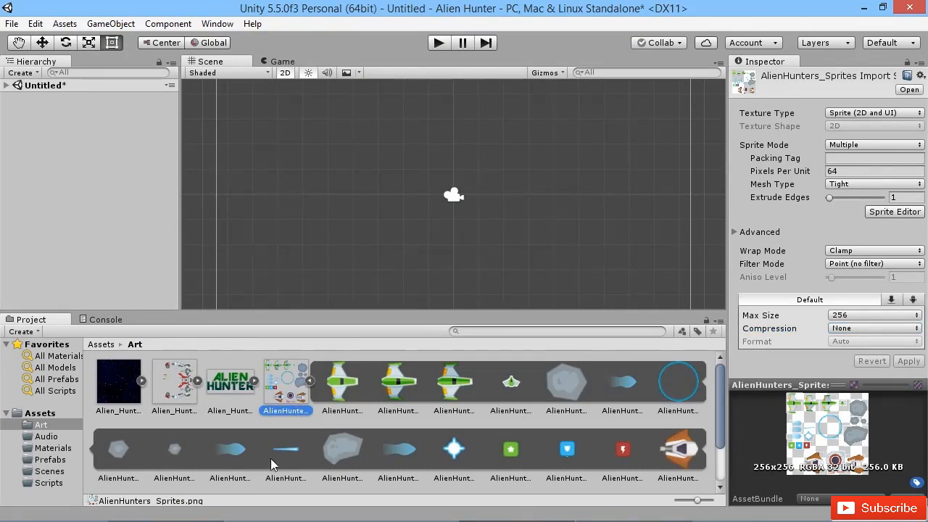
scroll(547, 435, down, 1)
scroll(474, 463, up, 1)
drag(337, 380, 281, 196)
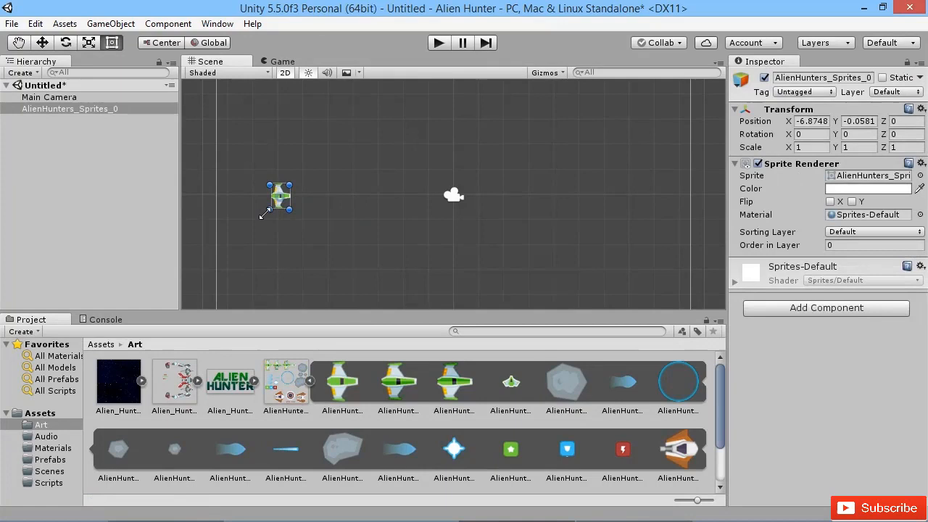
click(81, 110)
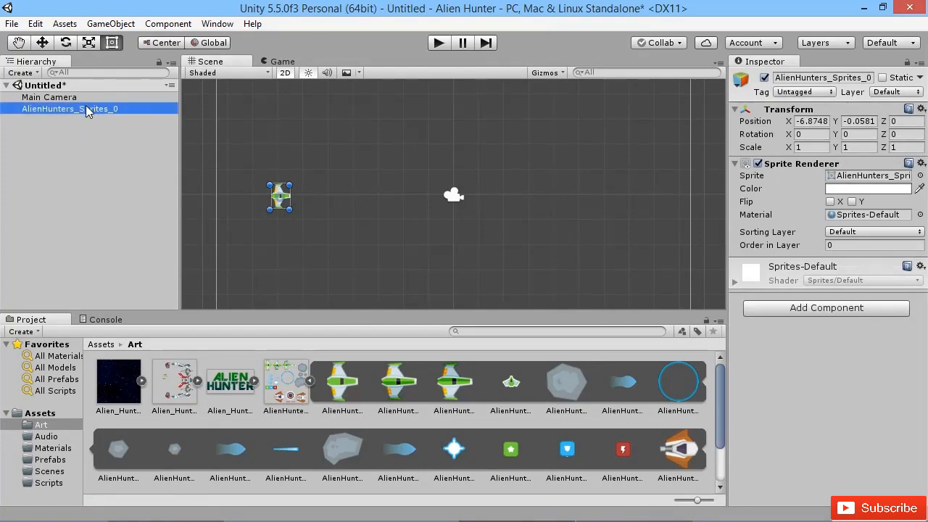